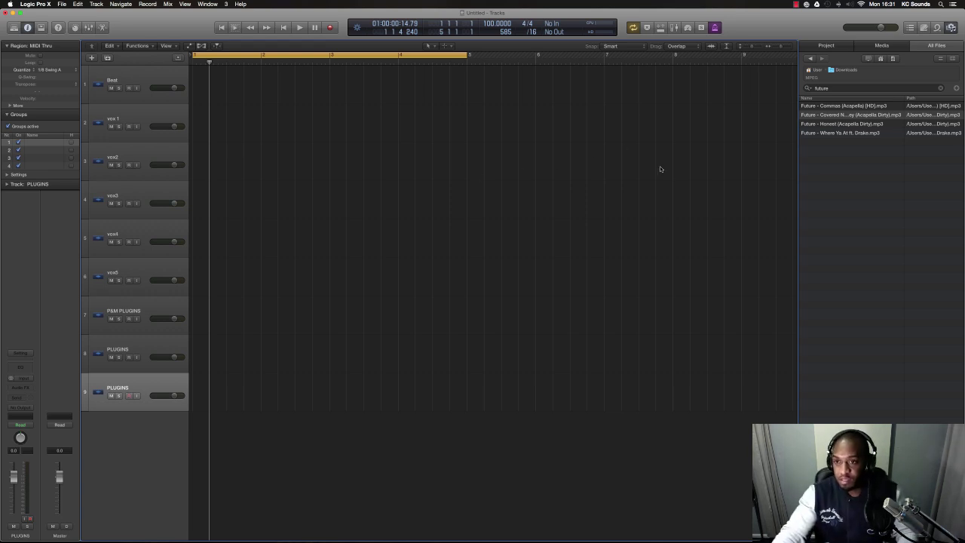
- Add the Covered N Money acapella as track 10 and delete its opening before the vocal
left_click_drag(829, 116, 192, 438)
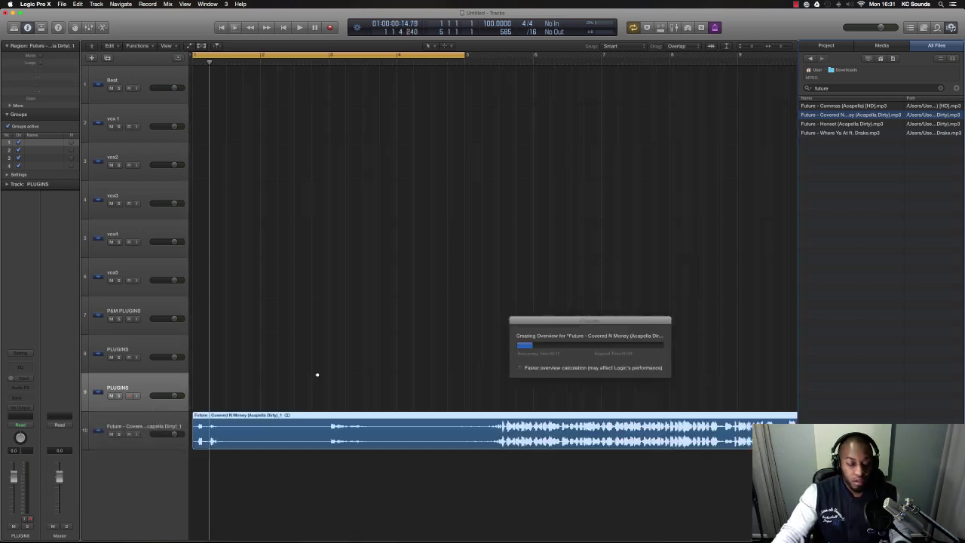
key("super+Left")
key("super+Left")
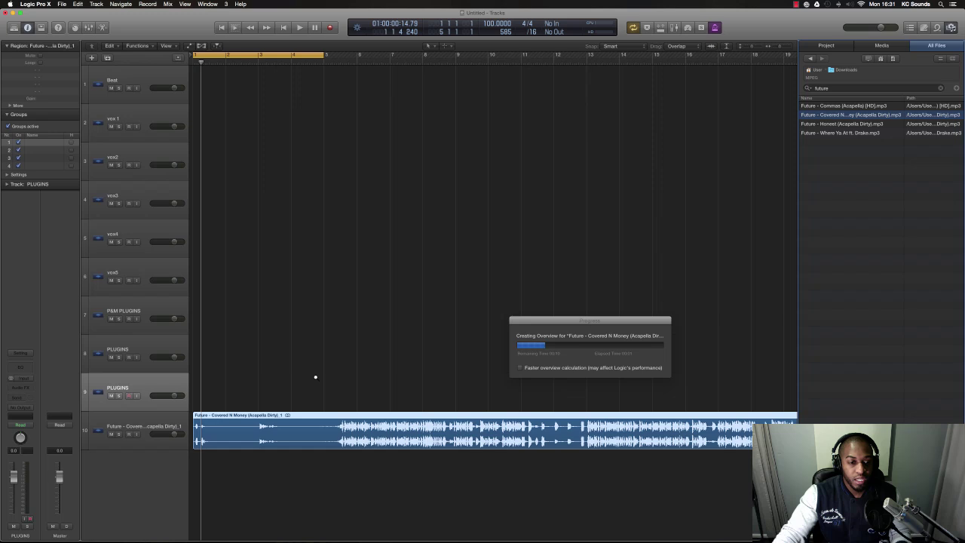
left_click(317, 429)
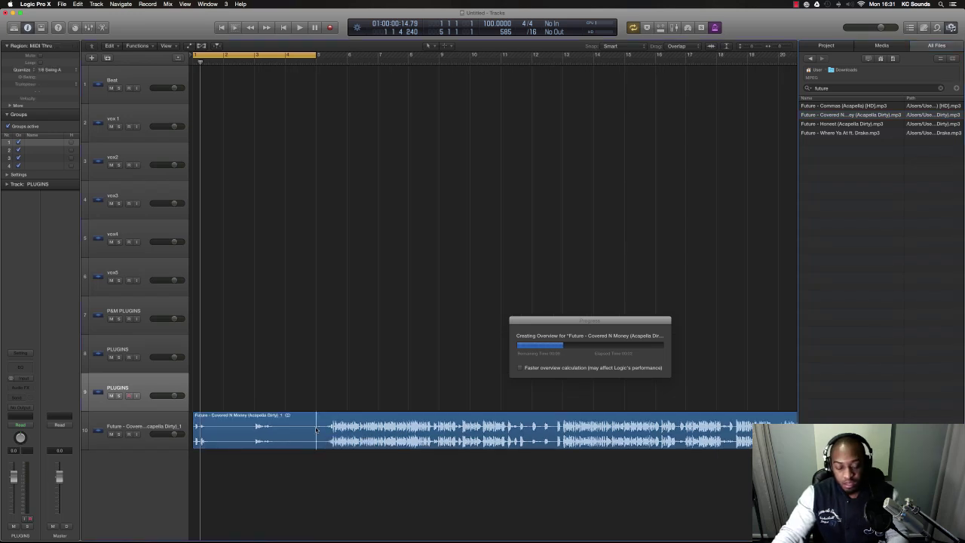
key("Delete")
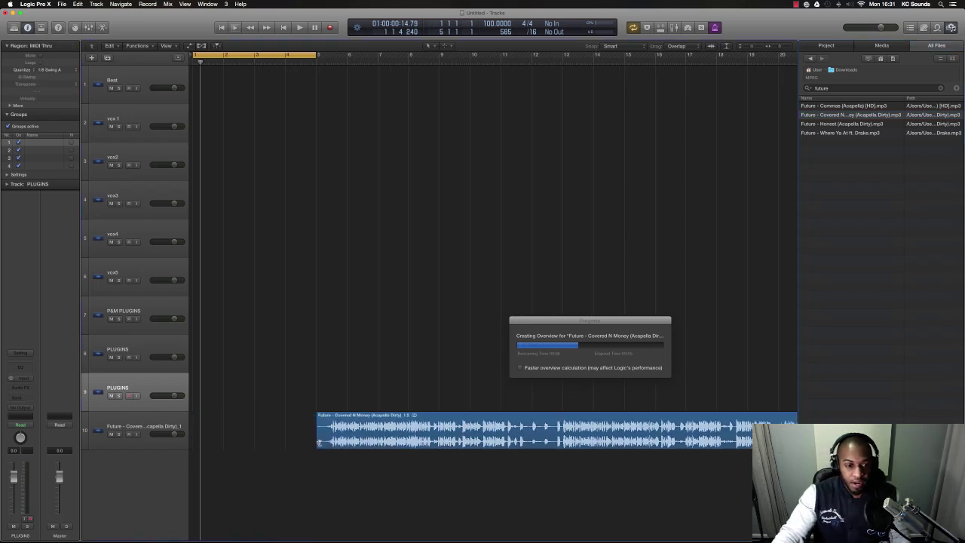
- Line the remaining acapella region up at bar 1
left_click_drag(318, 441, 334, 441)
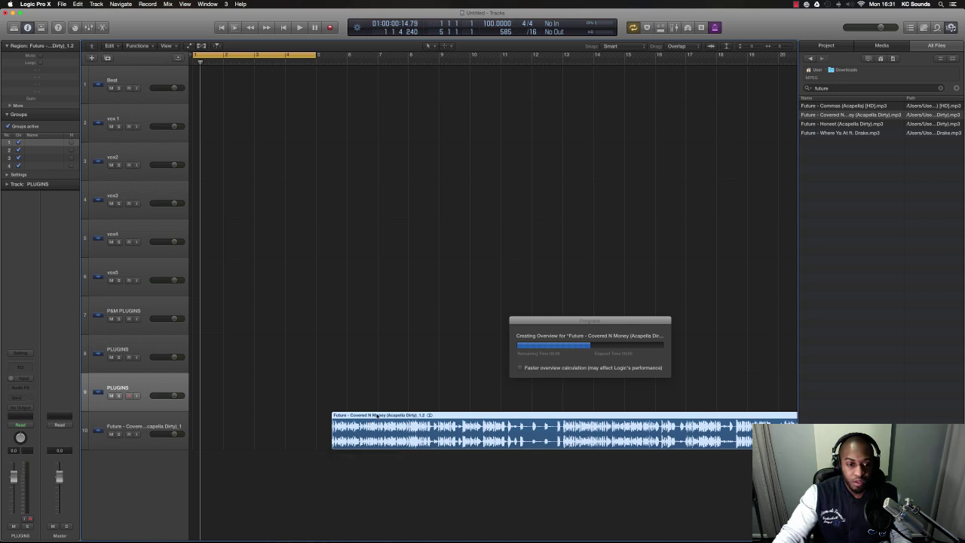
left_click_drag(377, 418, 252, 422)
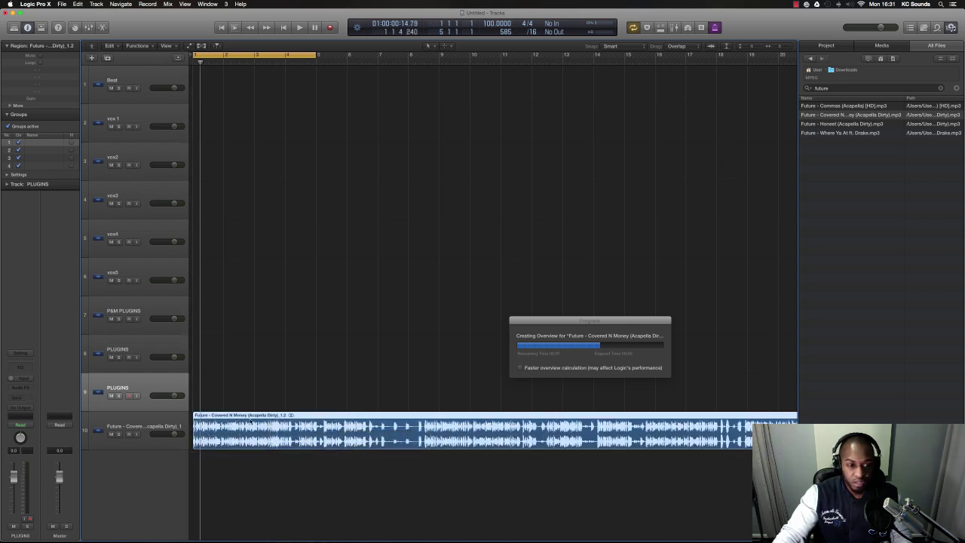
key("super+Right")
key("super+Right")
key("super+Right")
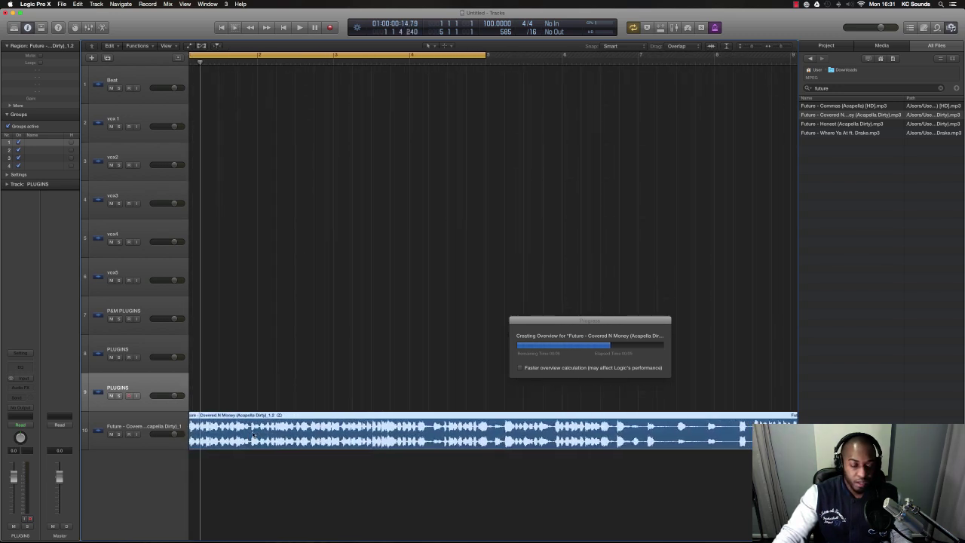
- Lower the PLUGINS channel volume to about -6 dB and audition from the project start
left_click_drag(14, 477, 14, 487)
key("space")
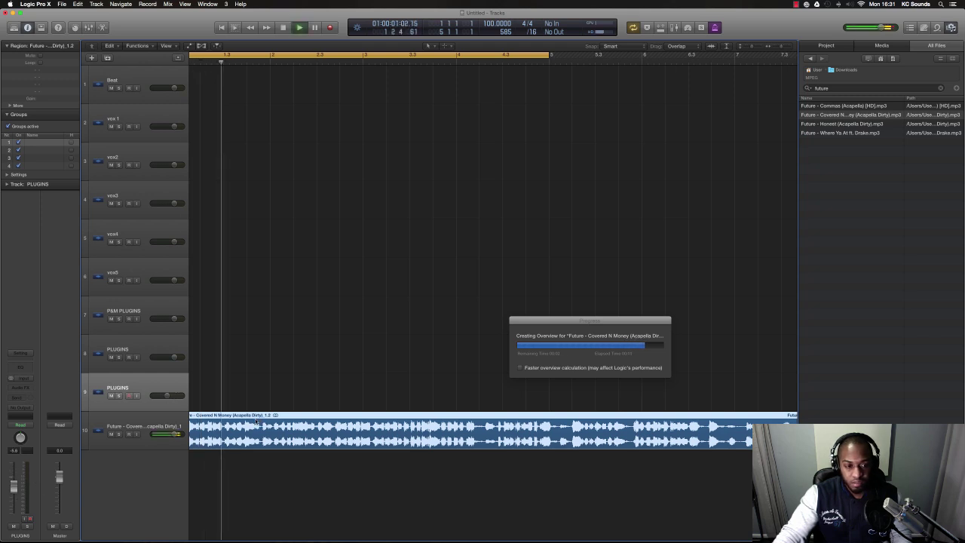
key("space")
key("space")
key("space")
key("space")
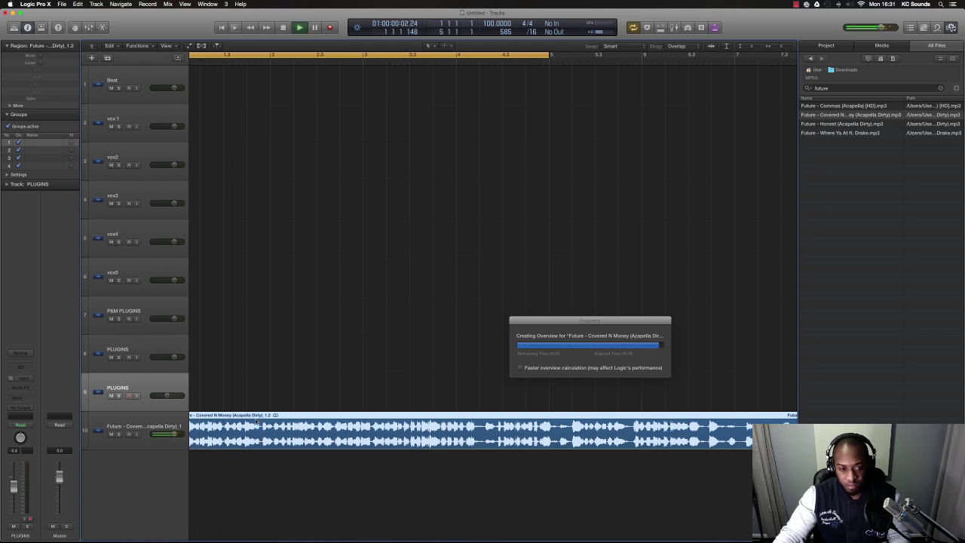
key("space")
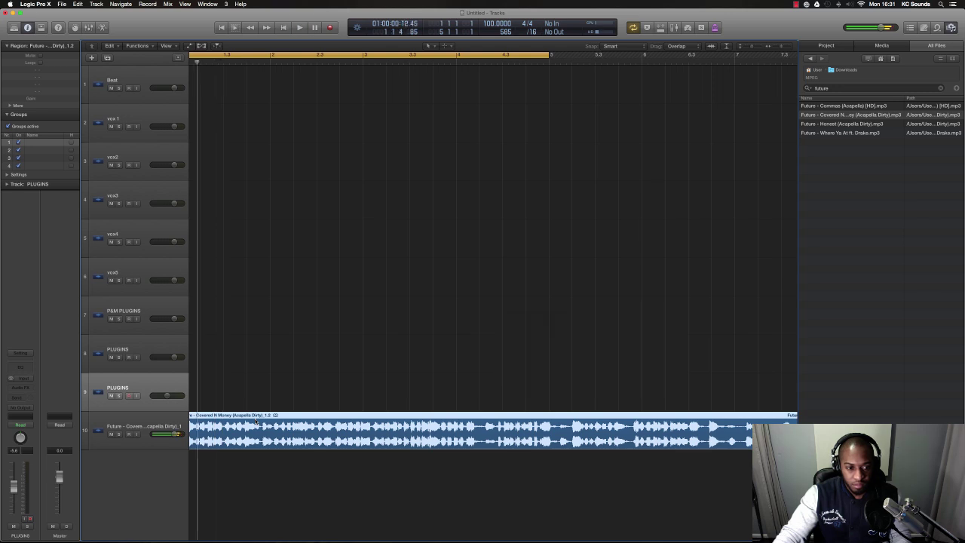
- Trim a little off the region's start, realign it to bar 1, and return to the start
scroll(193, 448, "left", 2)
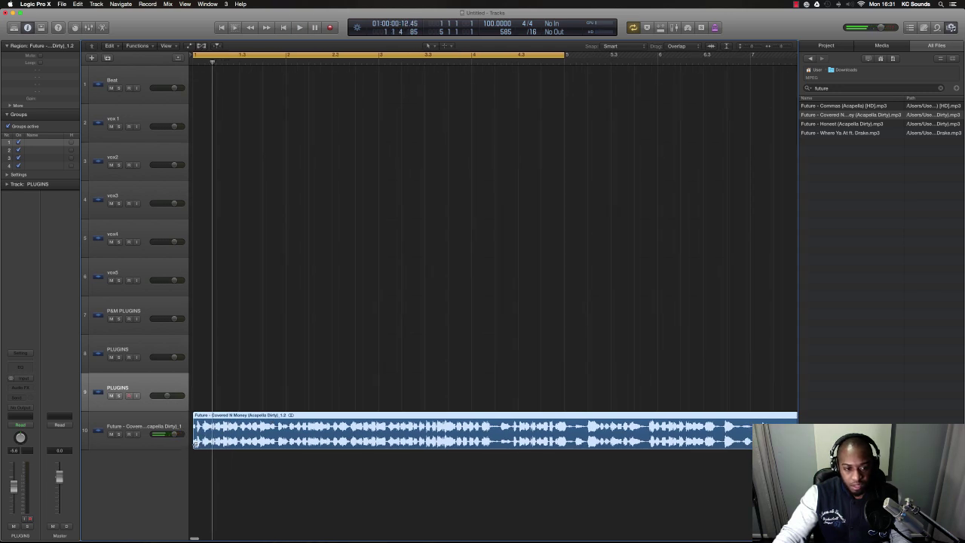
left_click_drag(195, 445, 205, 445)
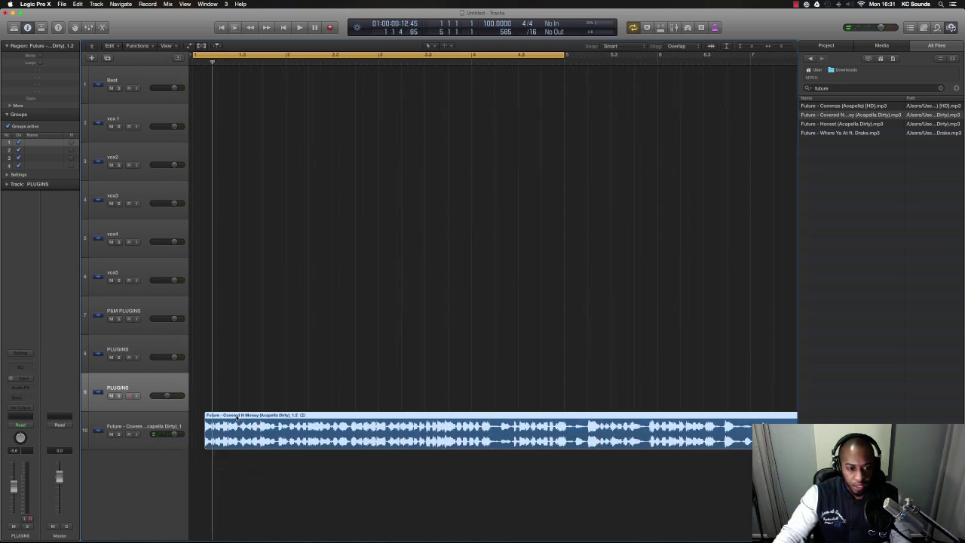
left_click_drag(237, 416, 226, 416)
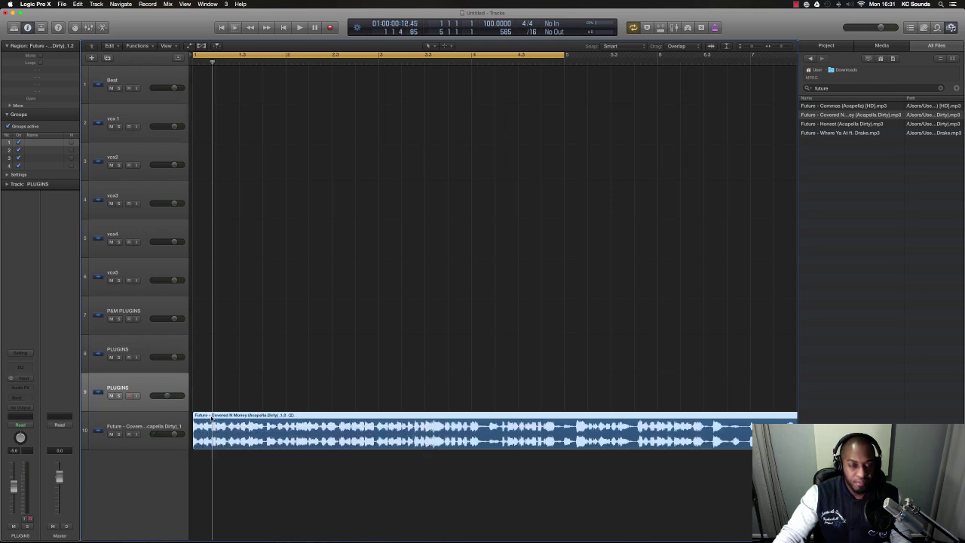
key("Return")
key("space")
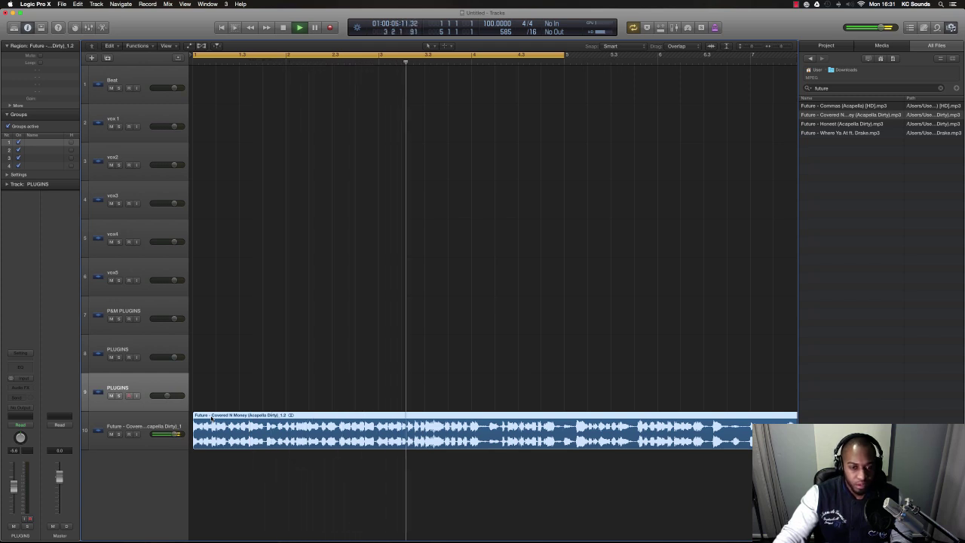
key("space")
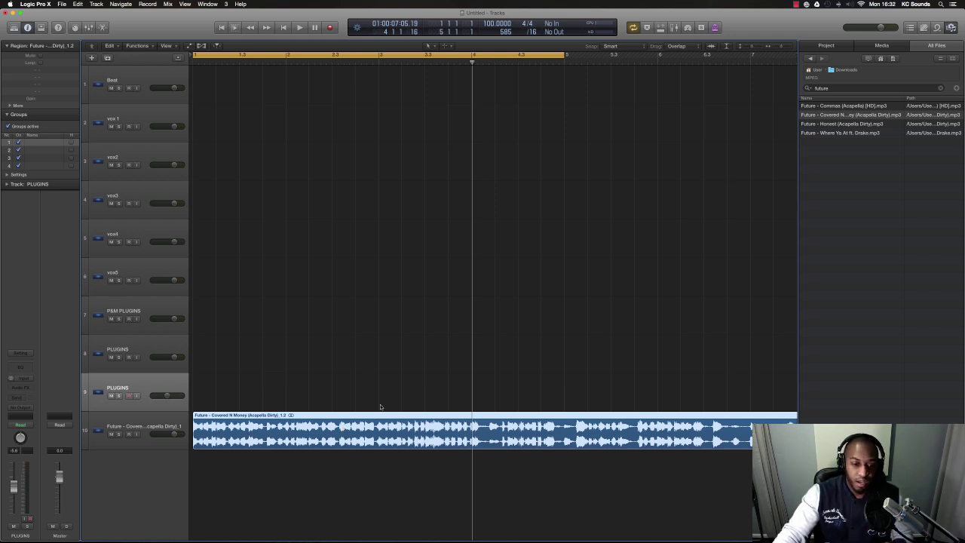
key("super+Up")
key("super+Left")
key("super+Left")
key("super+Left")
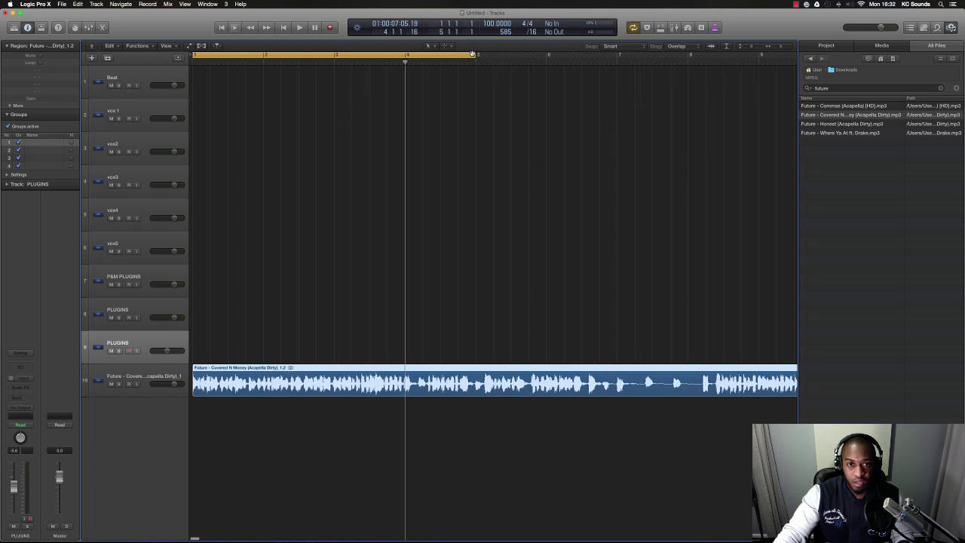
left_click_drag(474, 54, 686, 114)
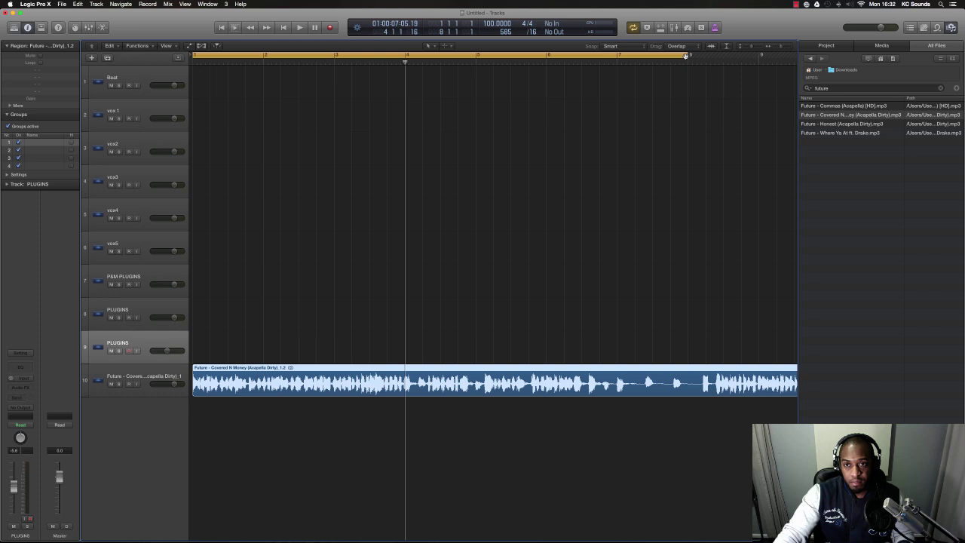
left_click_drag(687, 55, 474, 99)
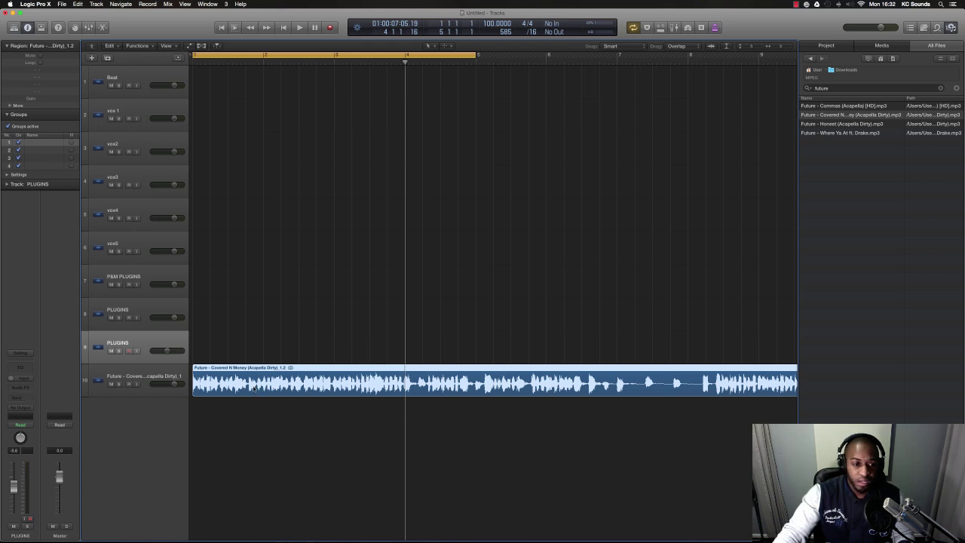
- Lower the acapella track volume to -2.4 dB and play the four-bar loop from bar 1
left_click_drag(174, 384, 170, 385)
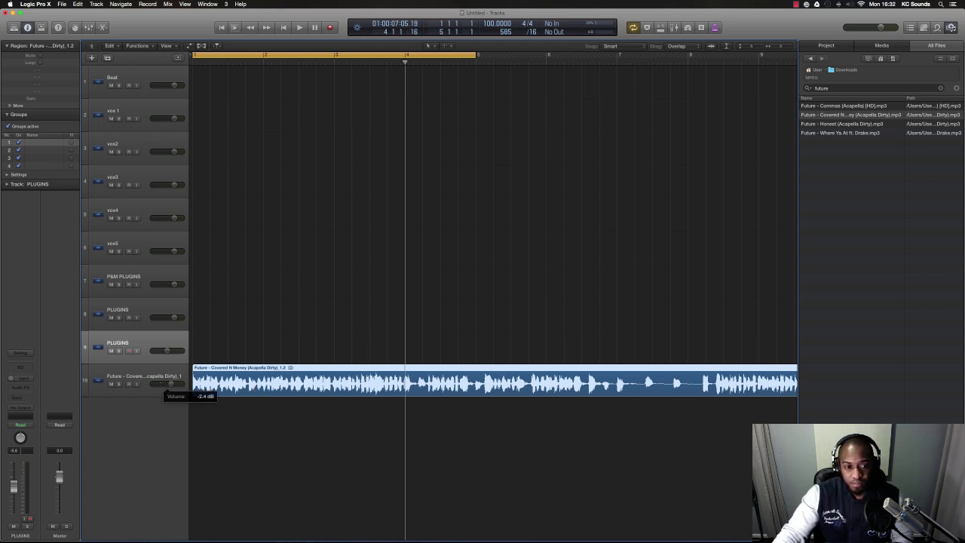
left_click(157, 375)
key("Return")
key("space")
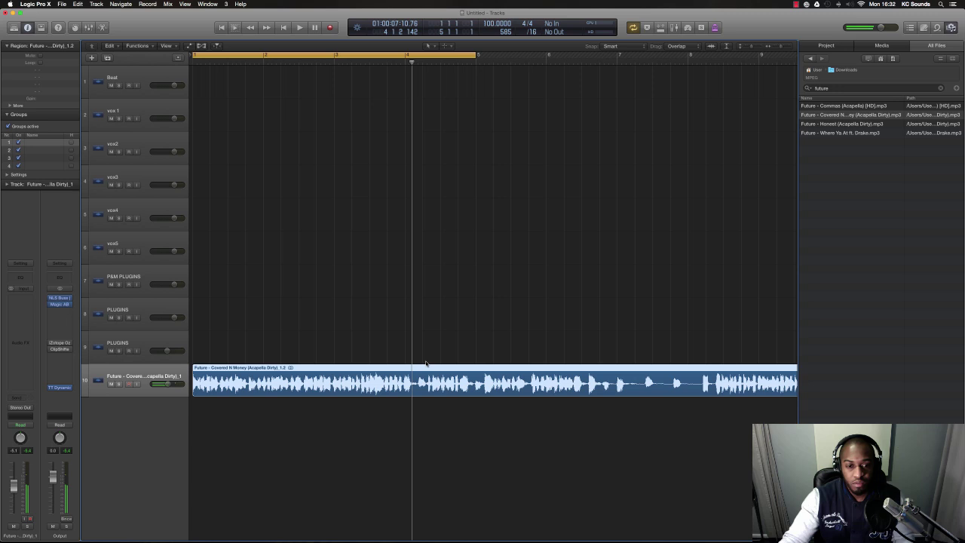
left_click(407, 374)
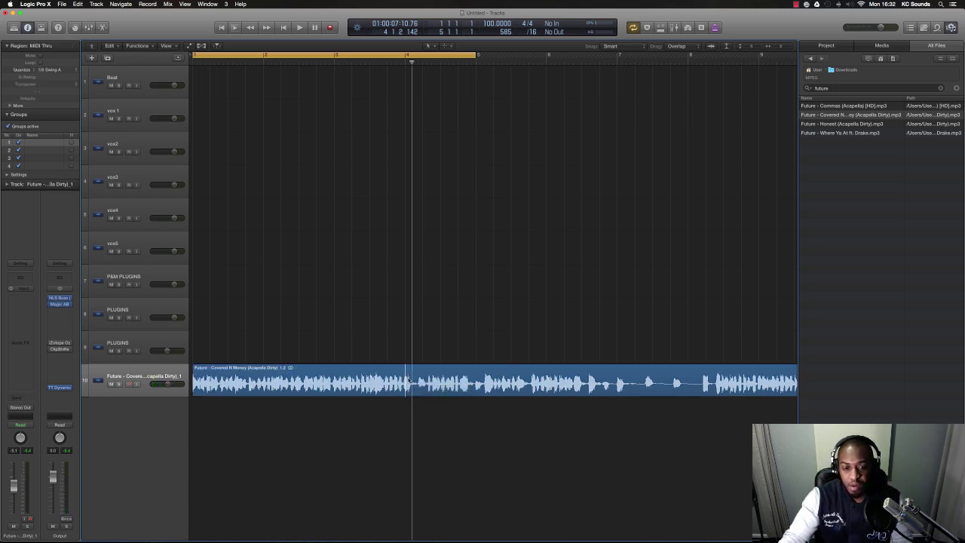
- Cut the acapella region just past bar 4 with the Scissors and select the kept part
scroll(406, 380, "up", 4)
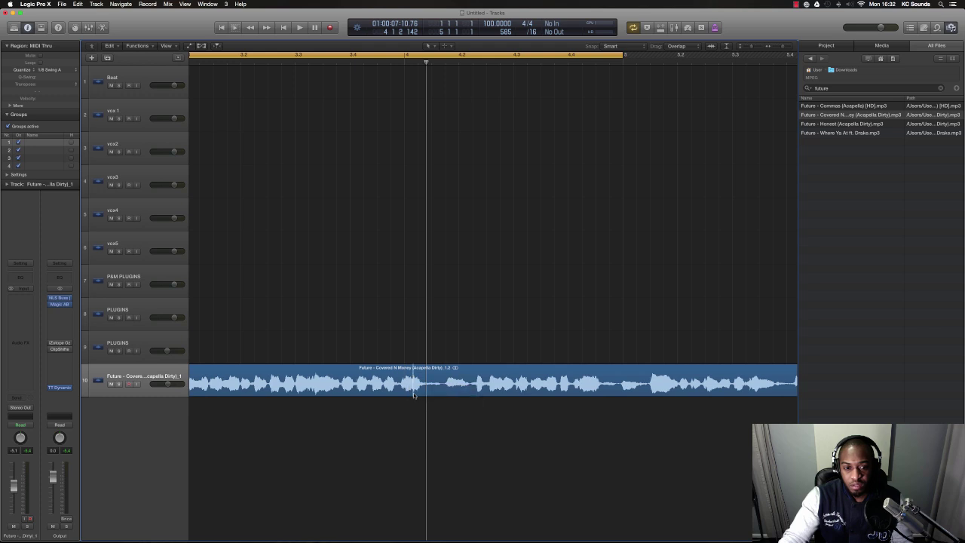
left_click(413, 393)
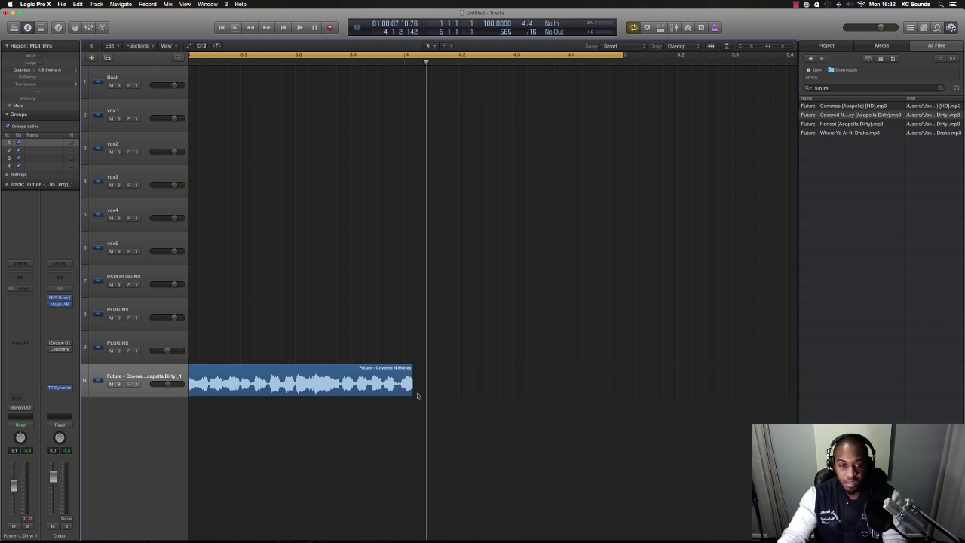
left_click(393, 386)
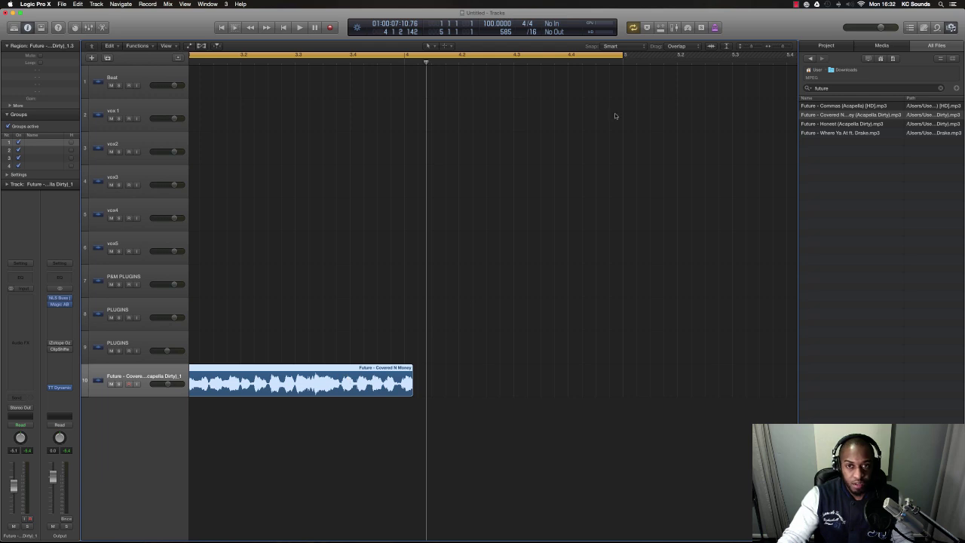
- Set the loop range to the region's length with Cmd+U and play it back
key("super+u")
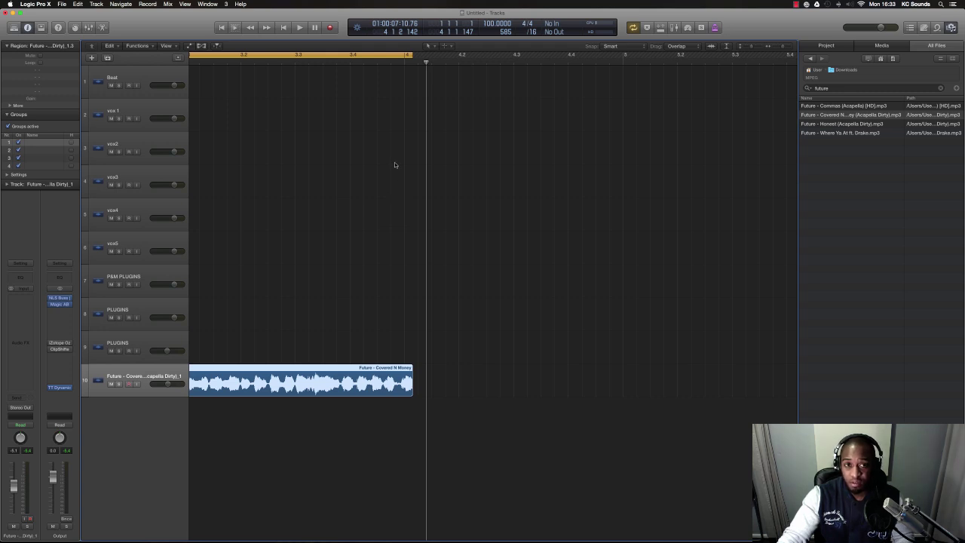
key("space")
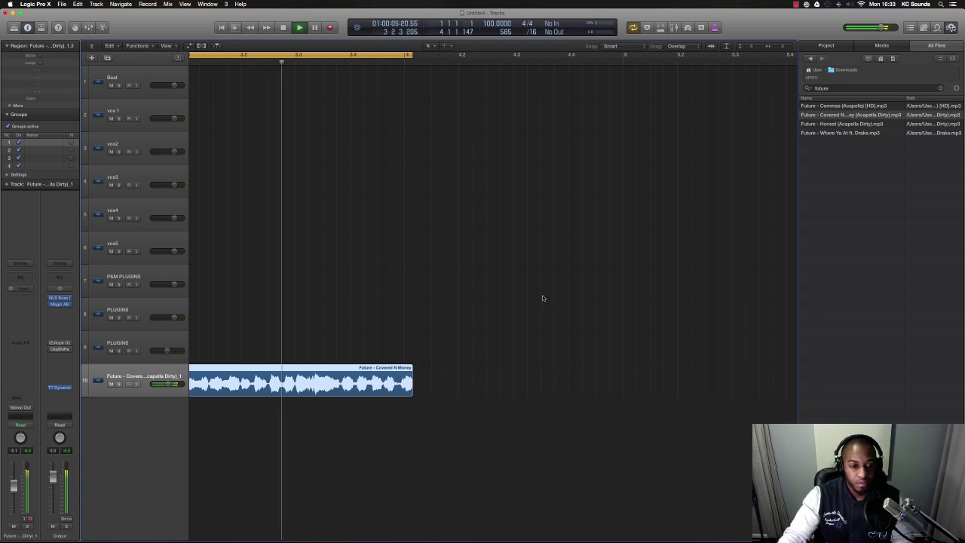
key("space")
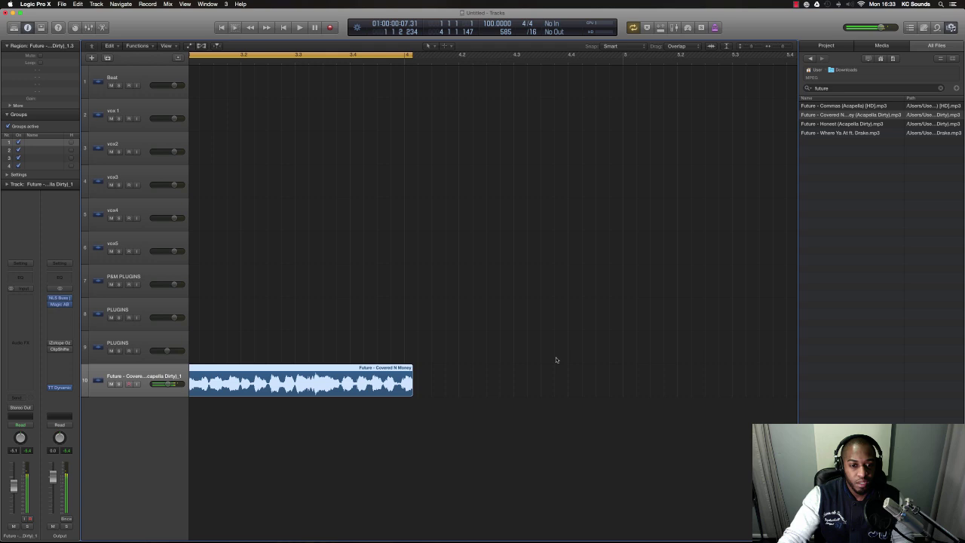
- Extend the acapella region's end slightly, match the loop range to it, and replay to check
left_click_drag(411, 56, 459, 56)
left_click_drag(408, 390, 443, 395)
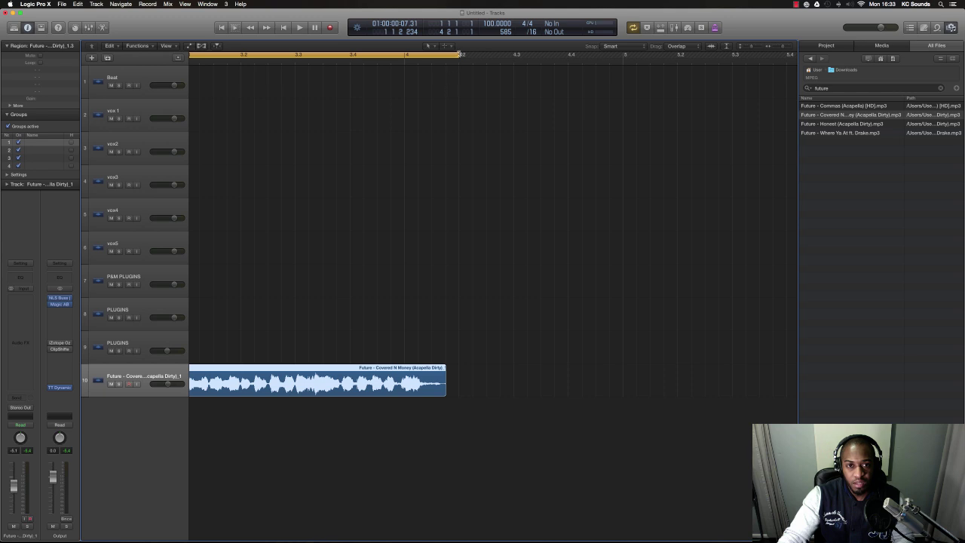
key("super+u")
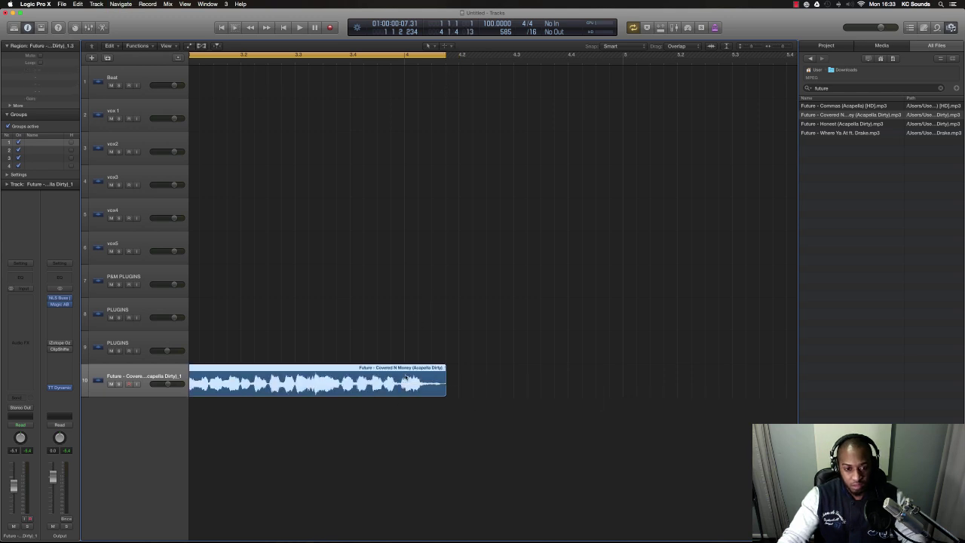
key("space")
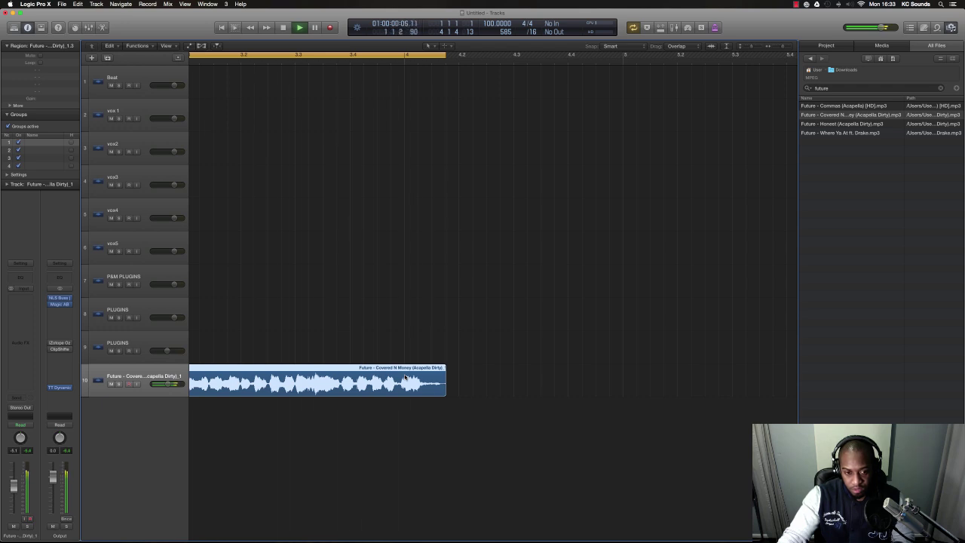
key("space")
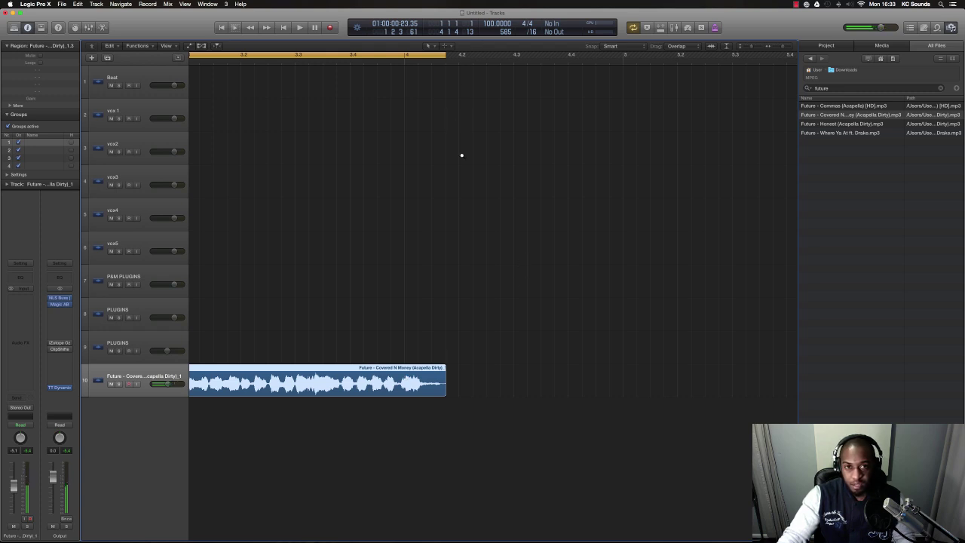
key("super+Up")
key("super+Left")
key("super+Left")
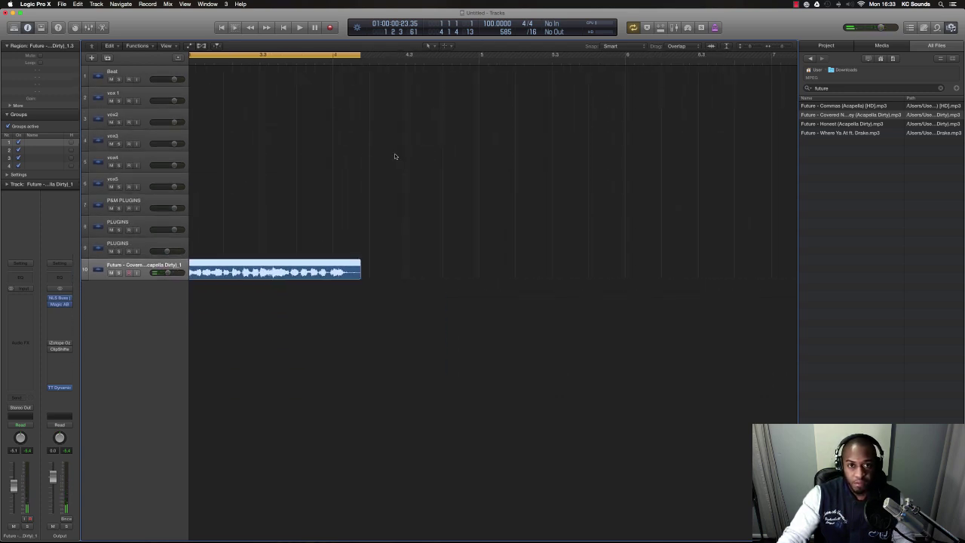
key("super+Left")
key("super+Right")
key("super+Right")
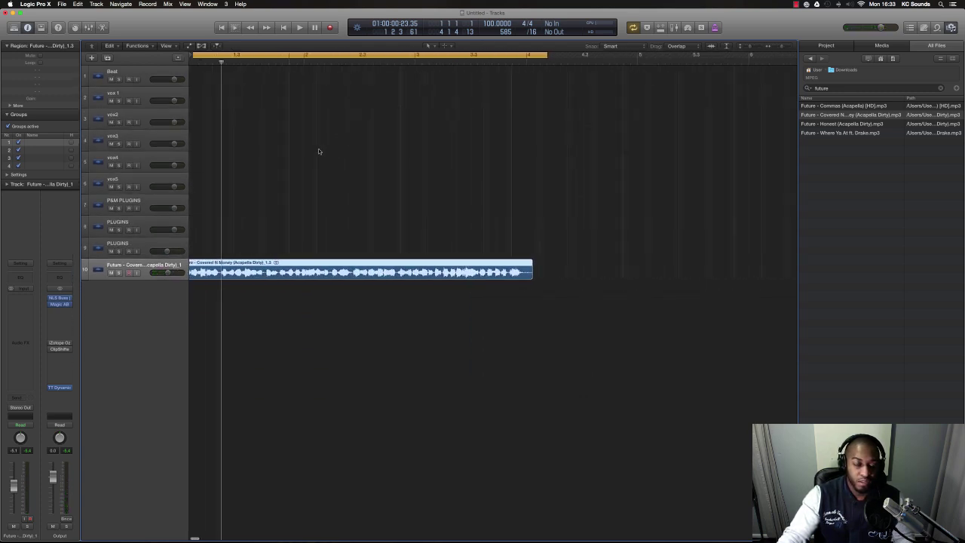
- Stretch the cycle range to end at bar 5 and select the acapella region
left_click(528, 153)
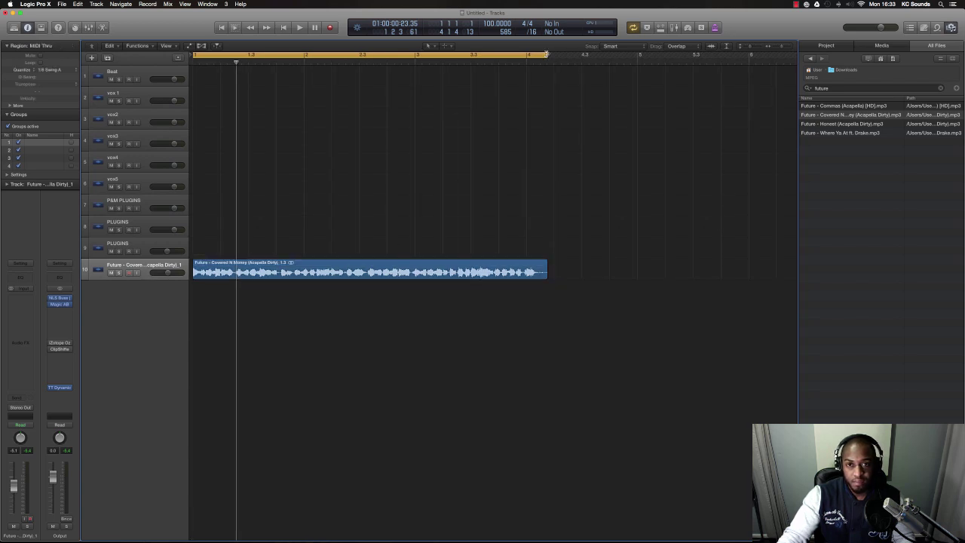
left_click_drag(546, 54, 638, 54)
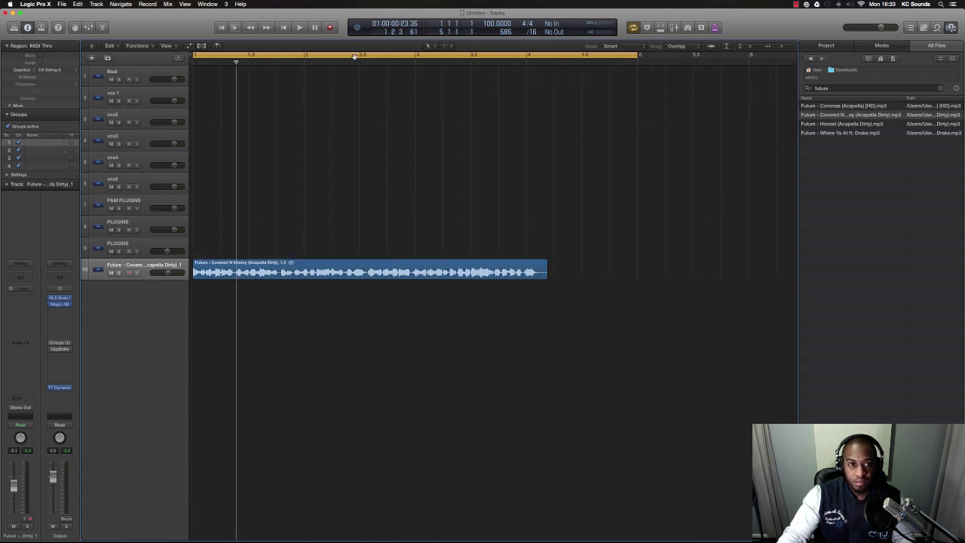
left_click(294, 273)
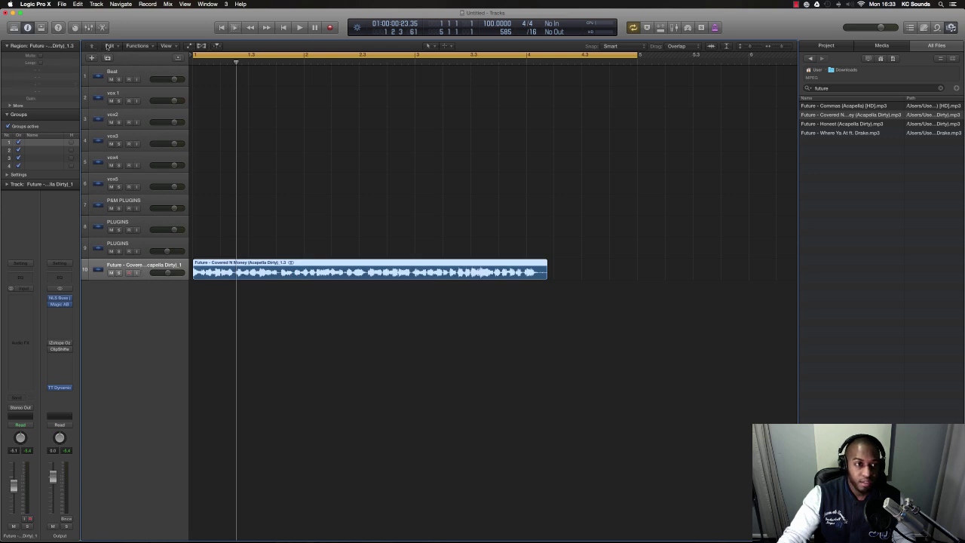
- Adjust tempo using region length and locators, applied globally, giving 125.3671 BPM
left_click(118, 48)
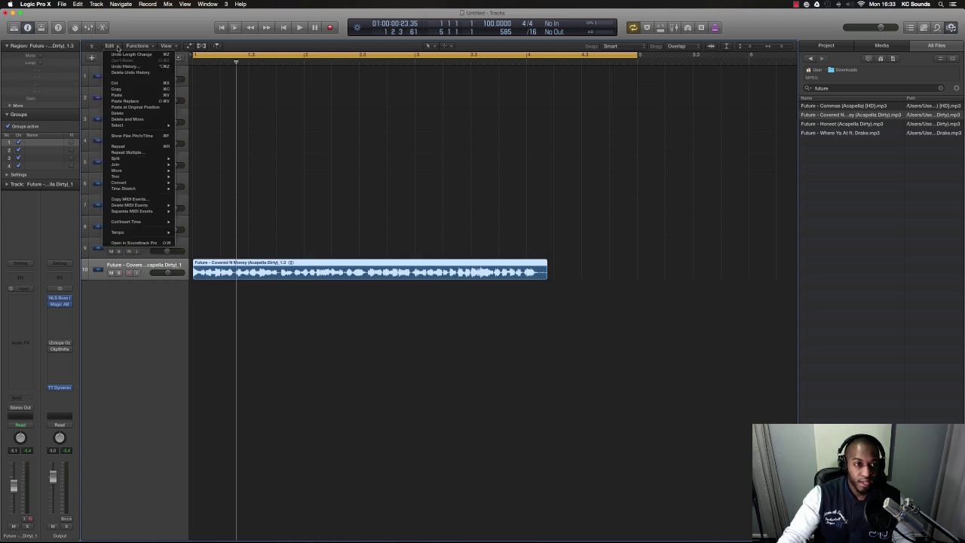
mouse_move(172, 234)
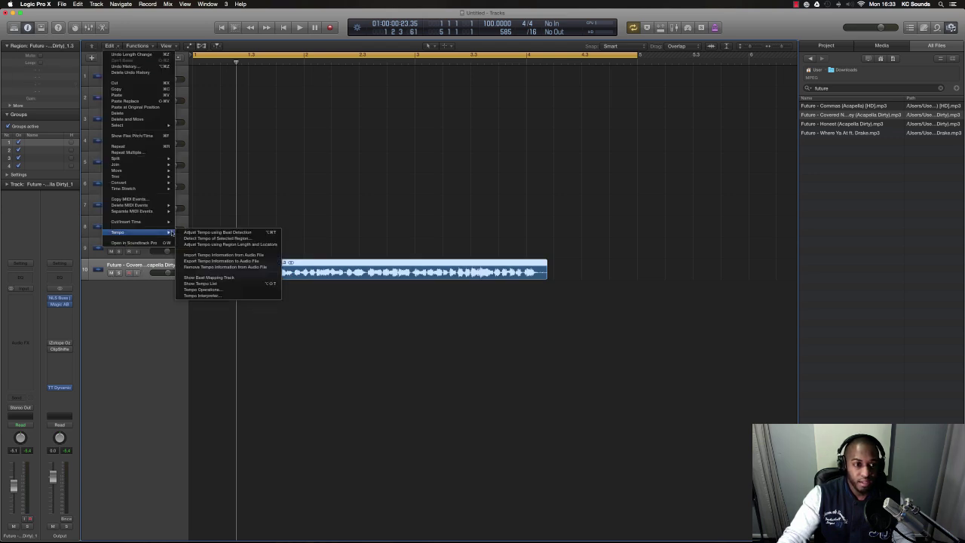
left_click(226, 245)
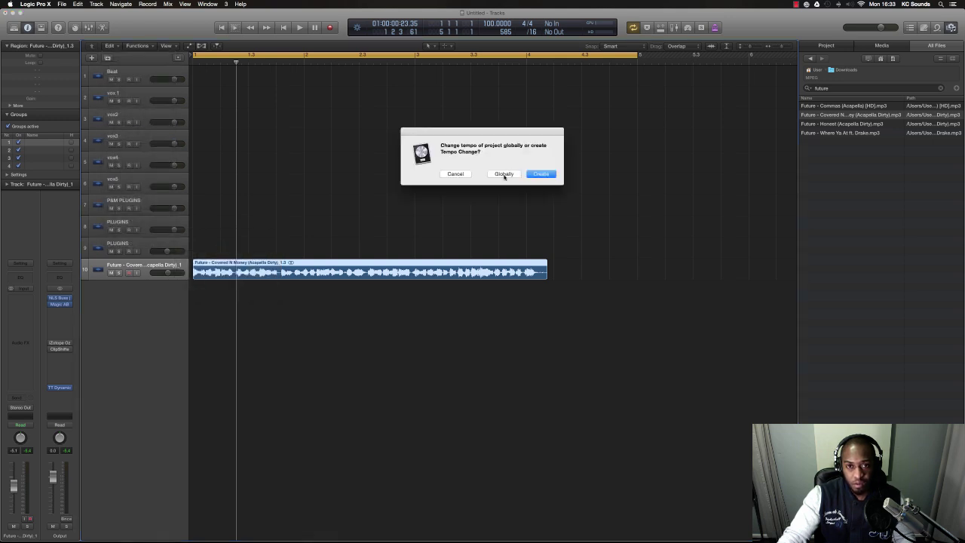
left_click(505, 174)
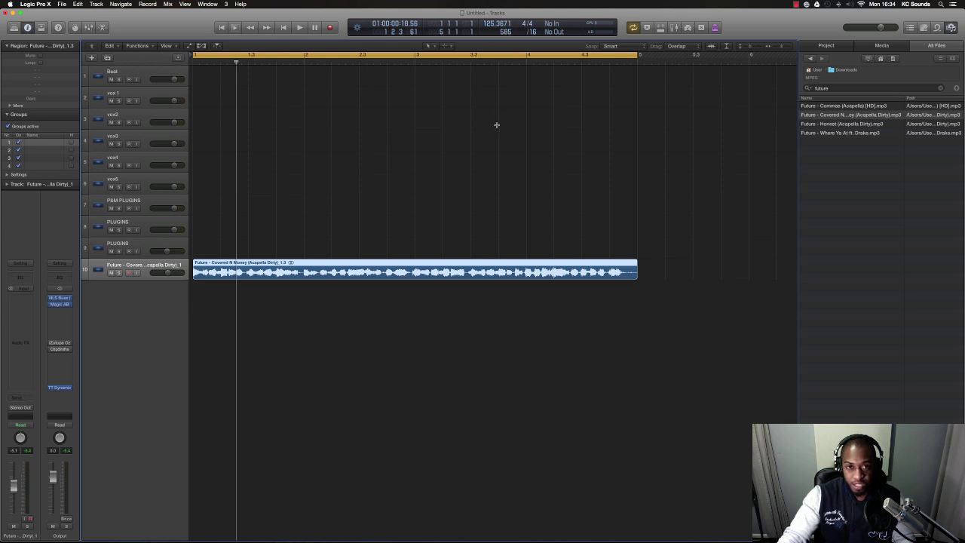
- Compare with undo/redo, keep 125.3671 BPM, and lower the acapella volume to -5.7 dB during playback
key("super+z")
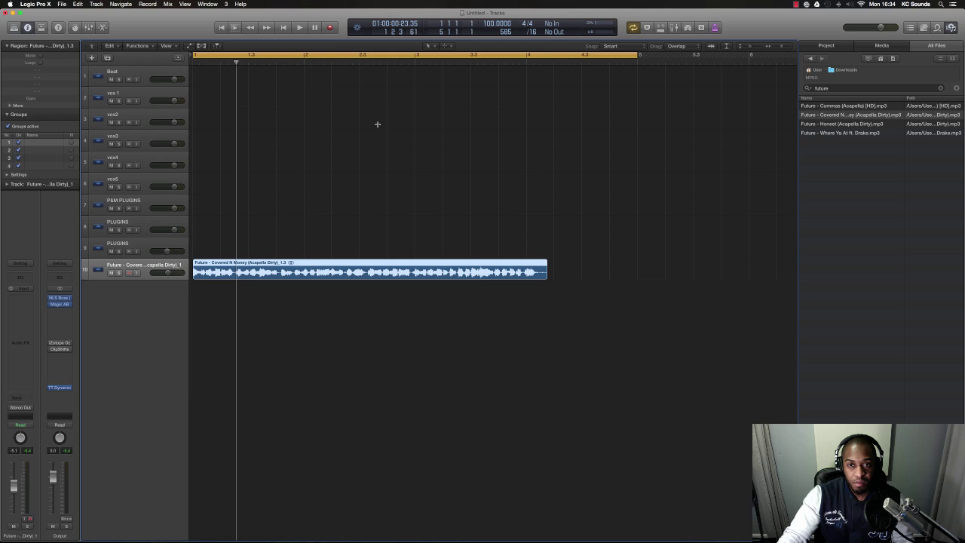
key("super+shift+z")
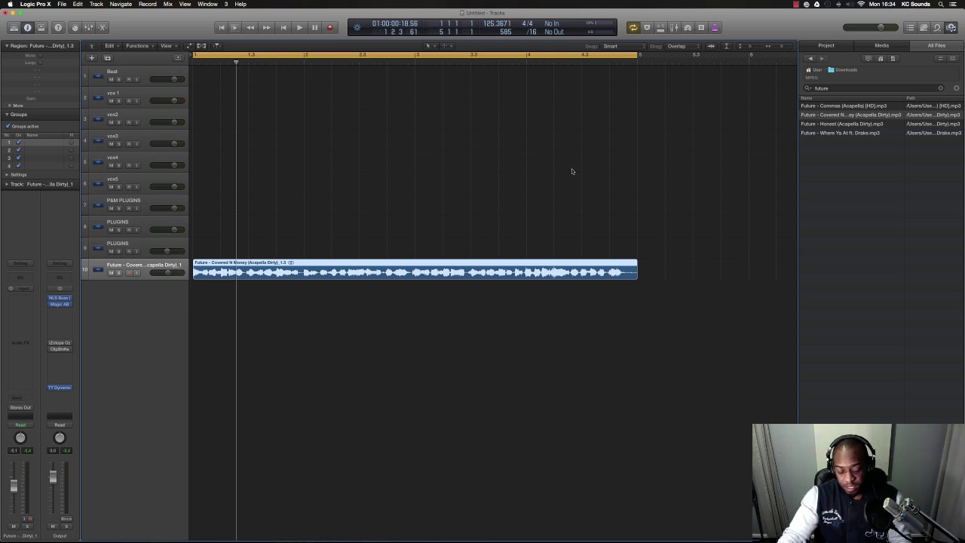
key("space")
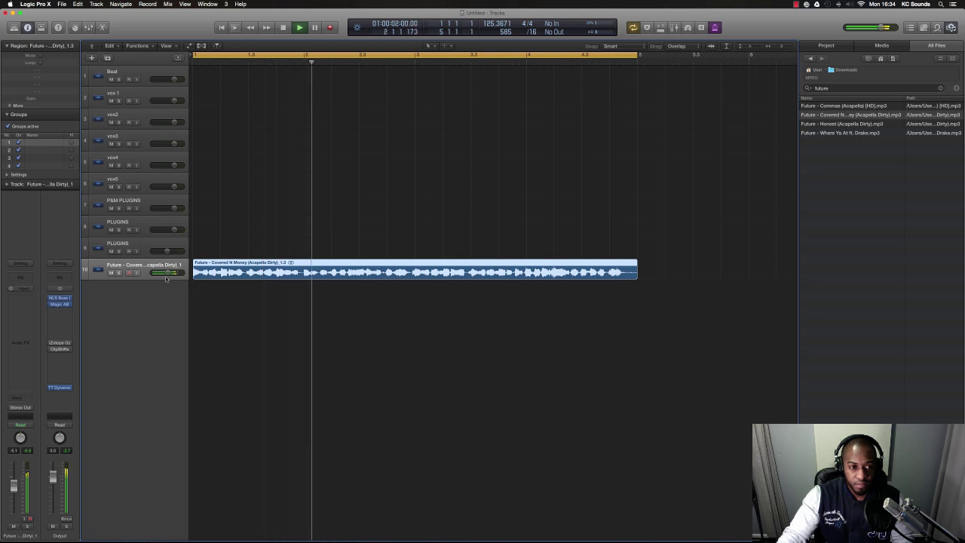
mouse_move(169, 272)
left_mouse_down()
mouse_move(160, 275)
mouse_move(169, 275)
left_mouse_up()
key("space")
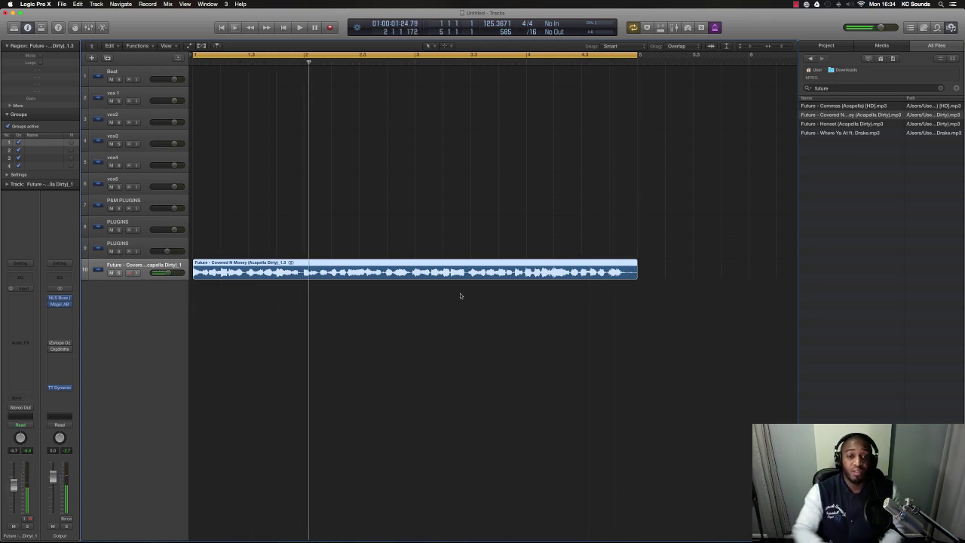